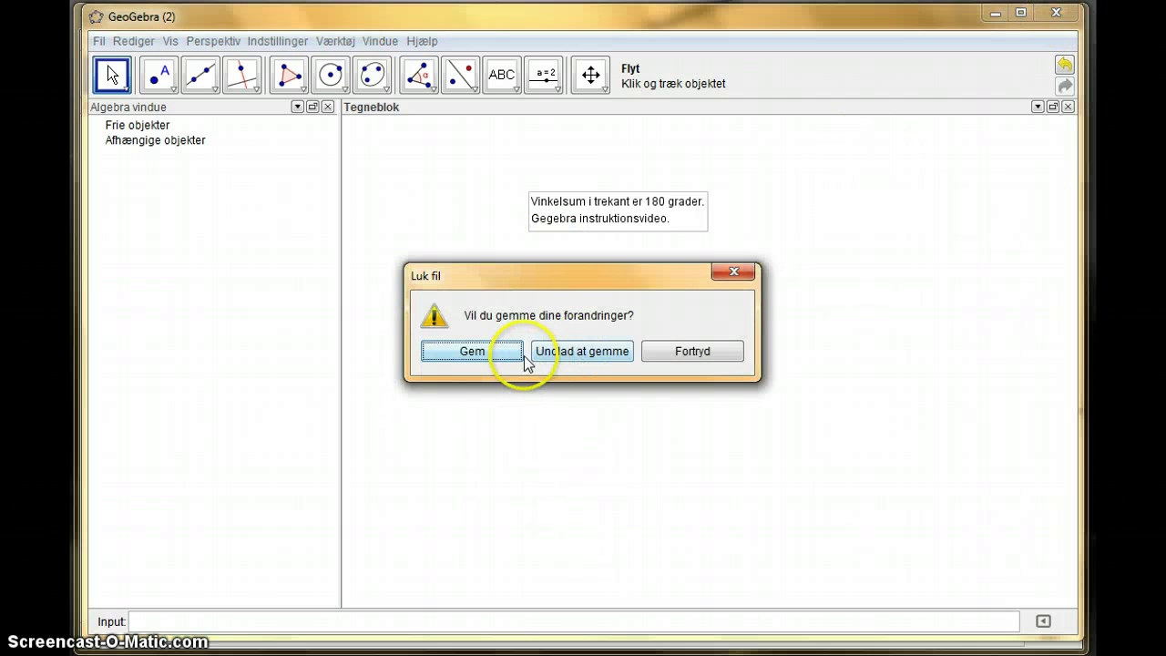
Step: Dismiss the save prompt and draw triangle ABC with the Polygon tool, vertices at about (-1.1, 0.76), (1.78, 3.1) and (4.46, 0.22)
left_click(743, 271)
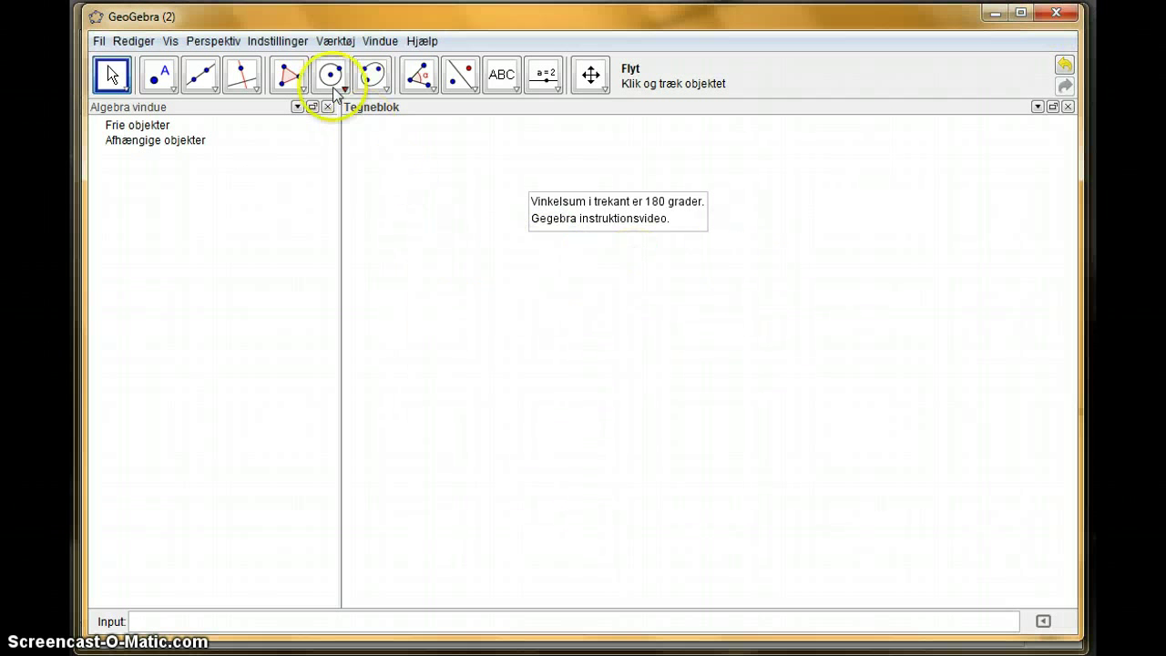
left_click(296, 79)
left_click(314, 119)
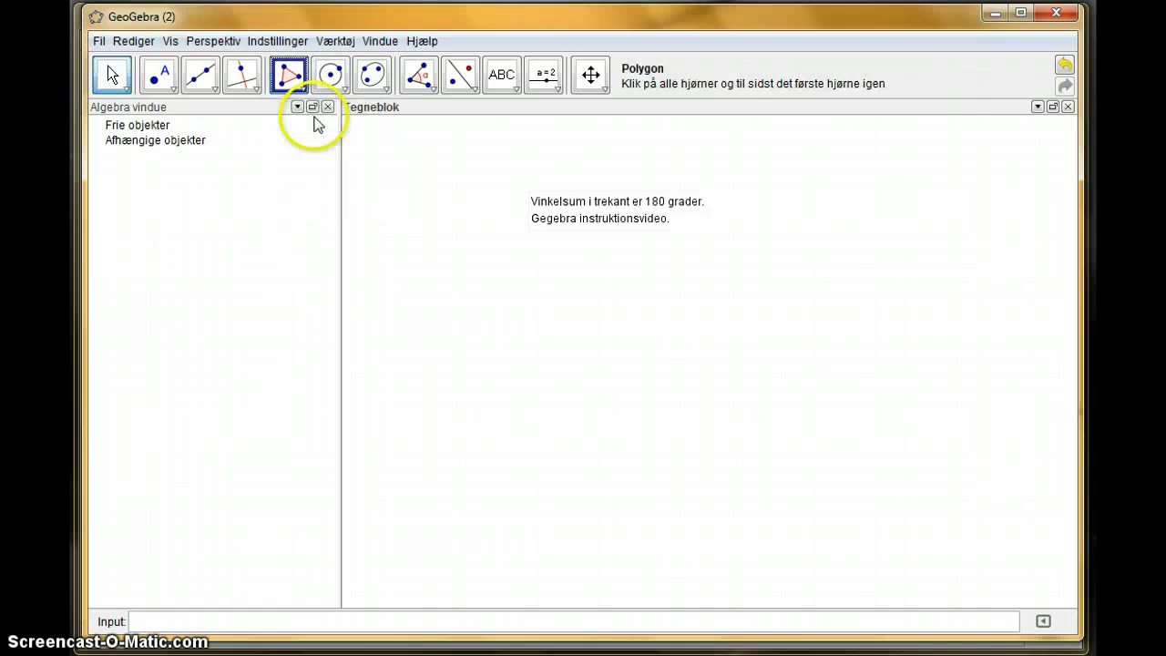
left_click(493, 377)
left_click(629, 266)
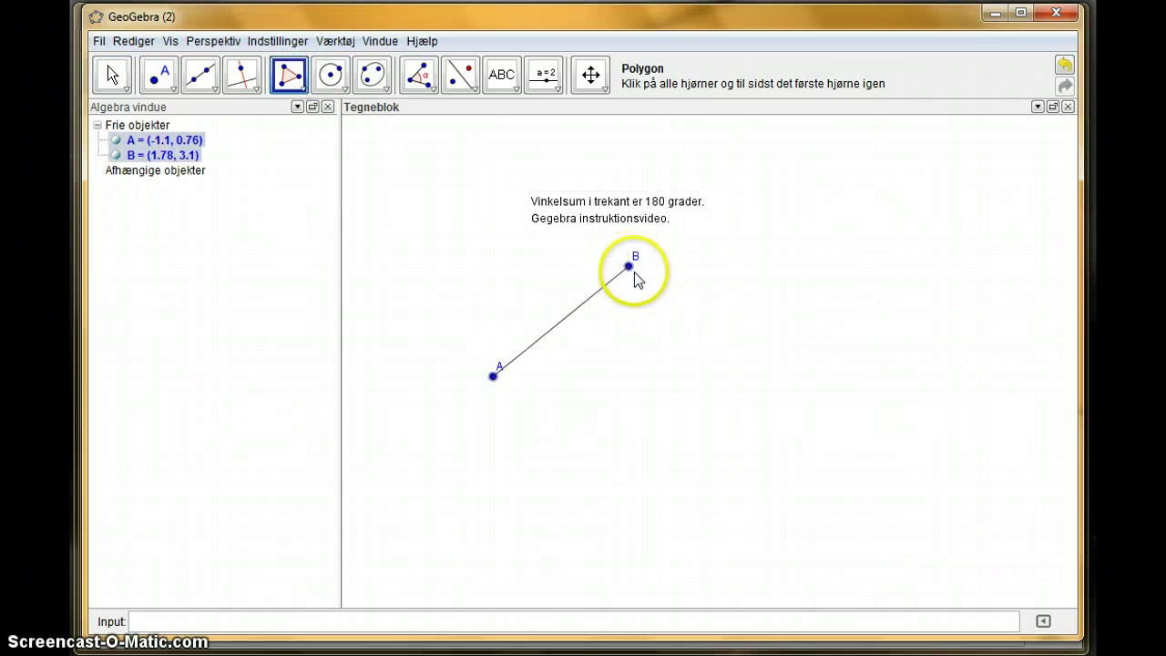
left_click(755, 401)
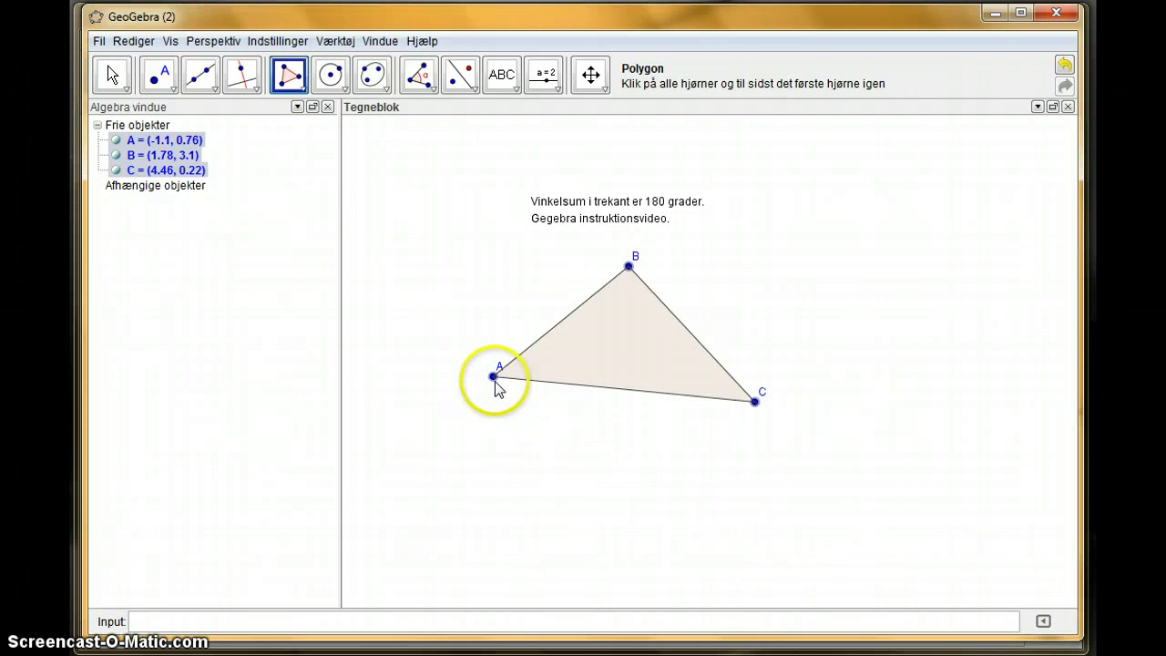
left_click(494, 378)
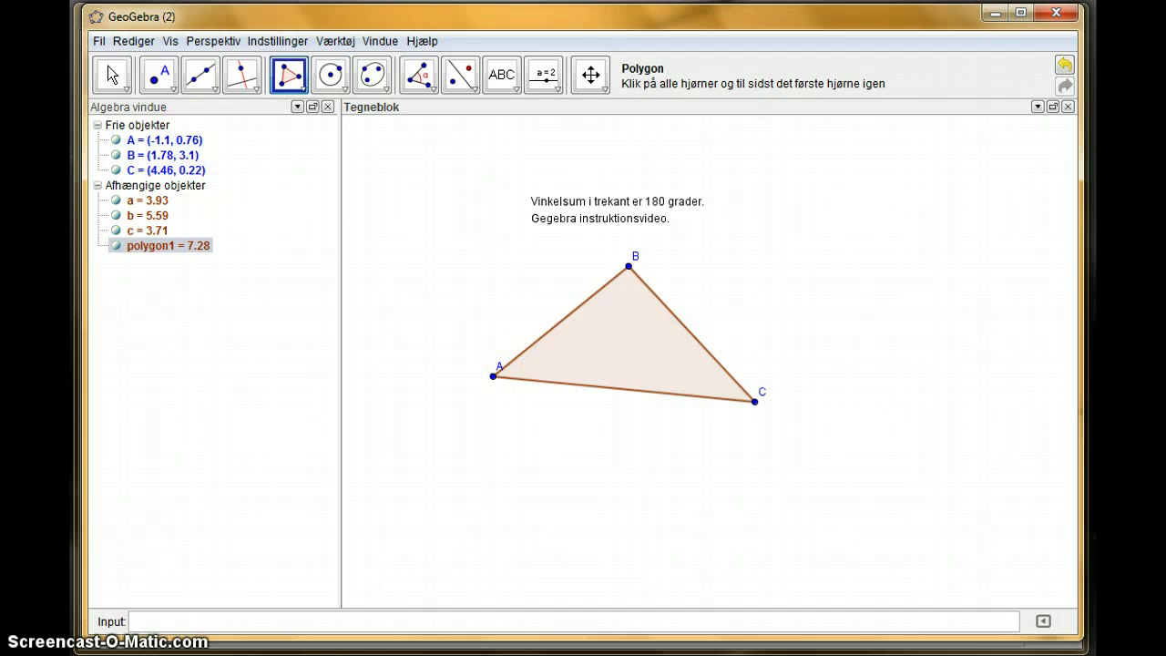
Step: Move vertex A to about (-2.02, 1.1) and check which triangle sides the objects b and c refer to
left_click(112, 77)
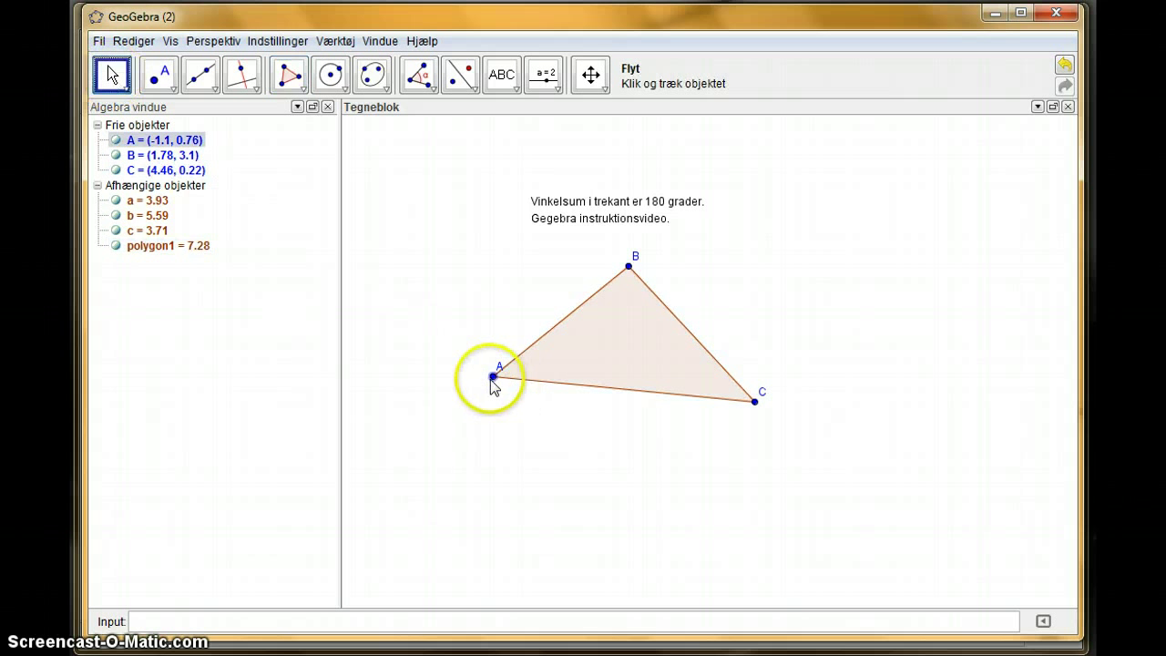
left_click_drag(492, 376, 450, 360)
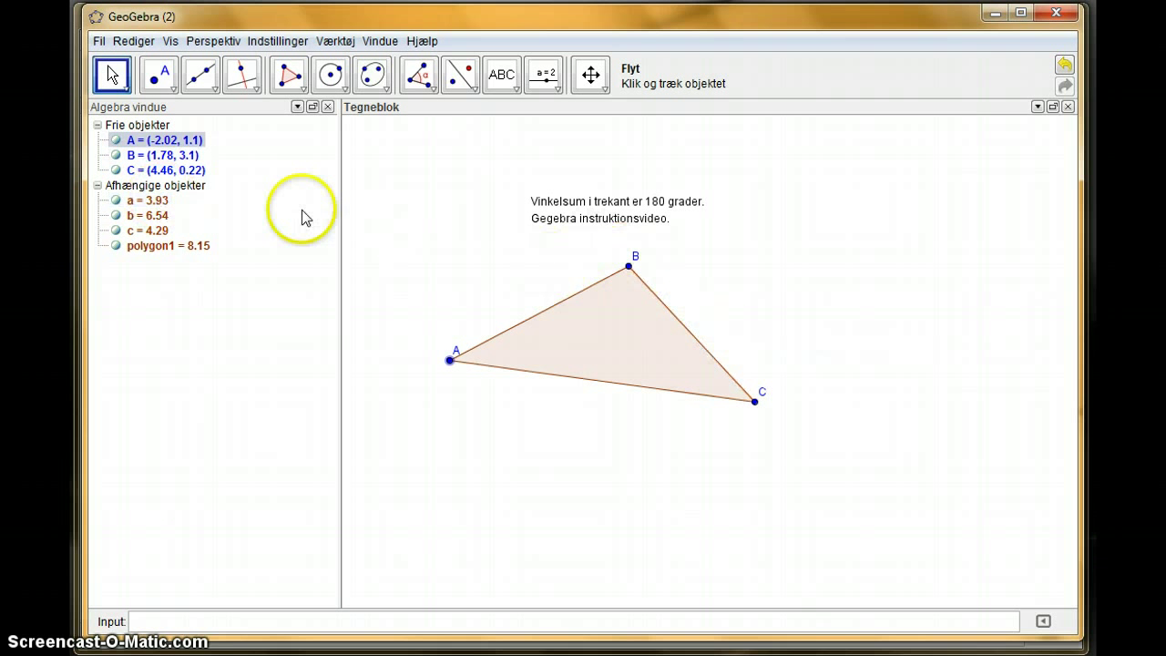
left_click(146, 216)
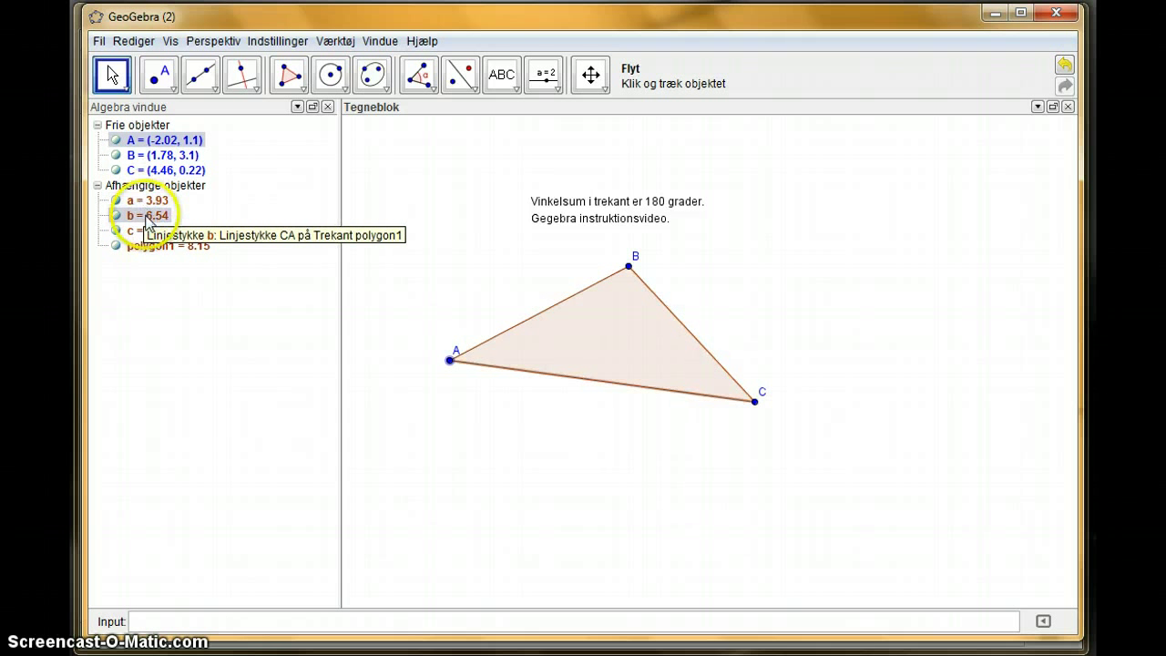
left_click(149, 231)
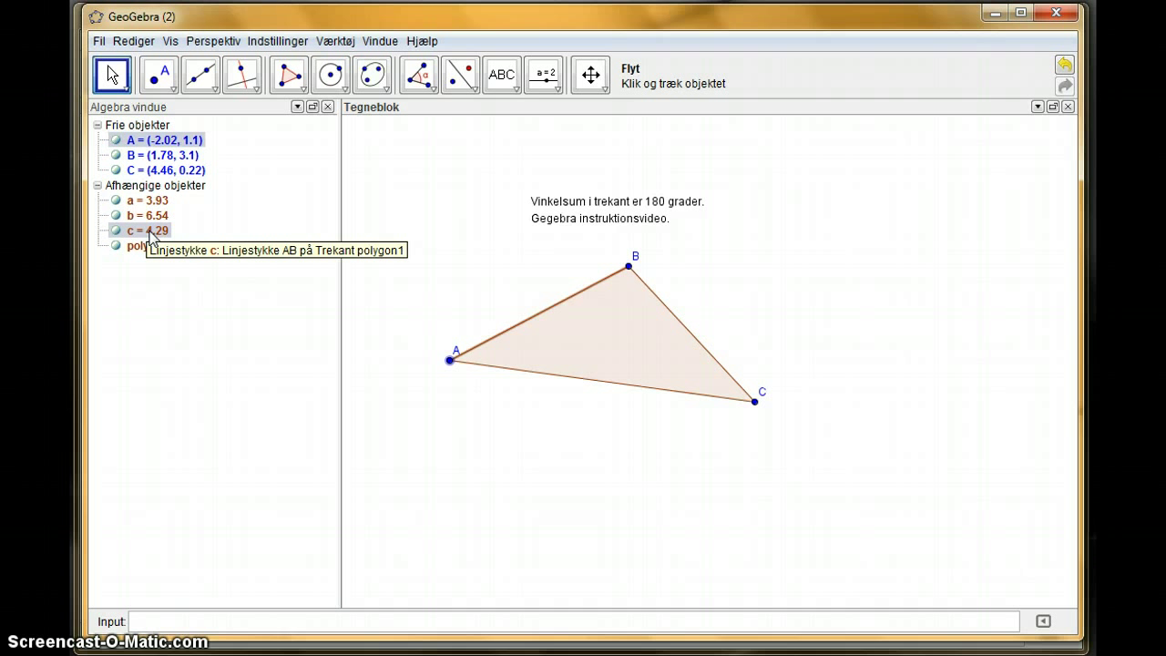
left_click(497, 185)
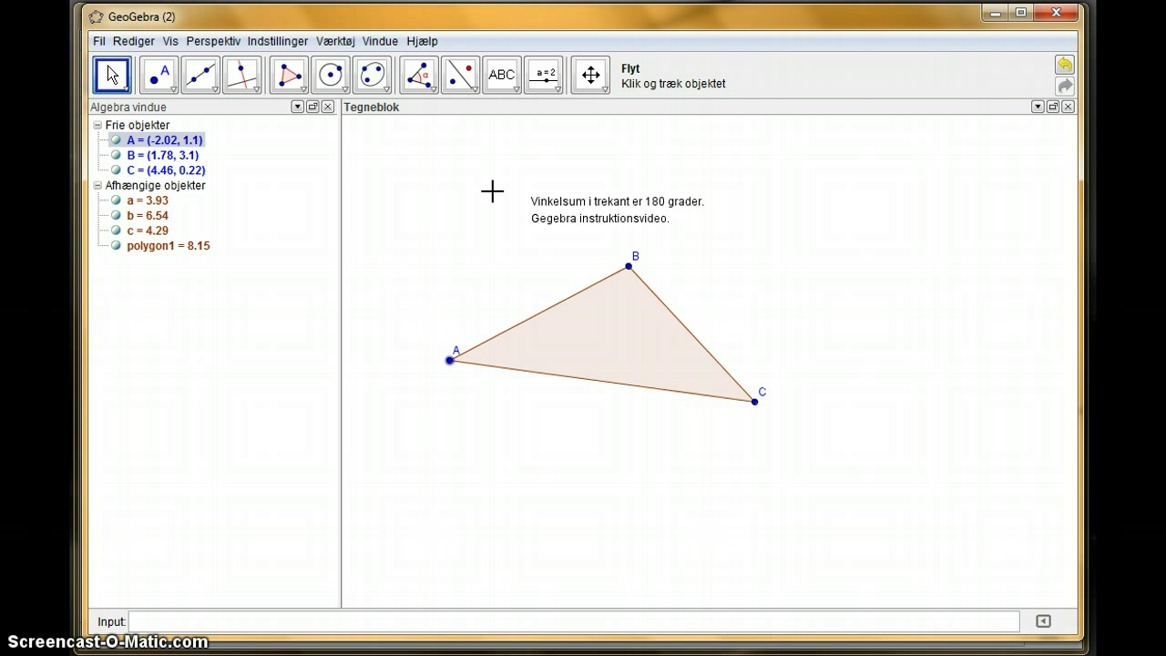
Step: Mark the triangle's interior angles at A, B and C with the Angle tool, and move vertex A to about (-1.98, -0.14)
left_click(430, 89)
left_click(429, 111)
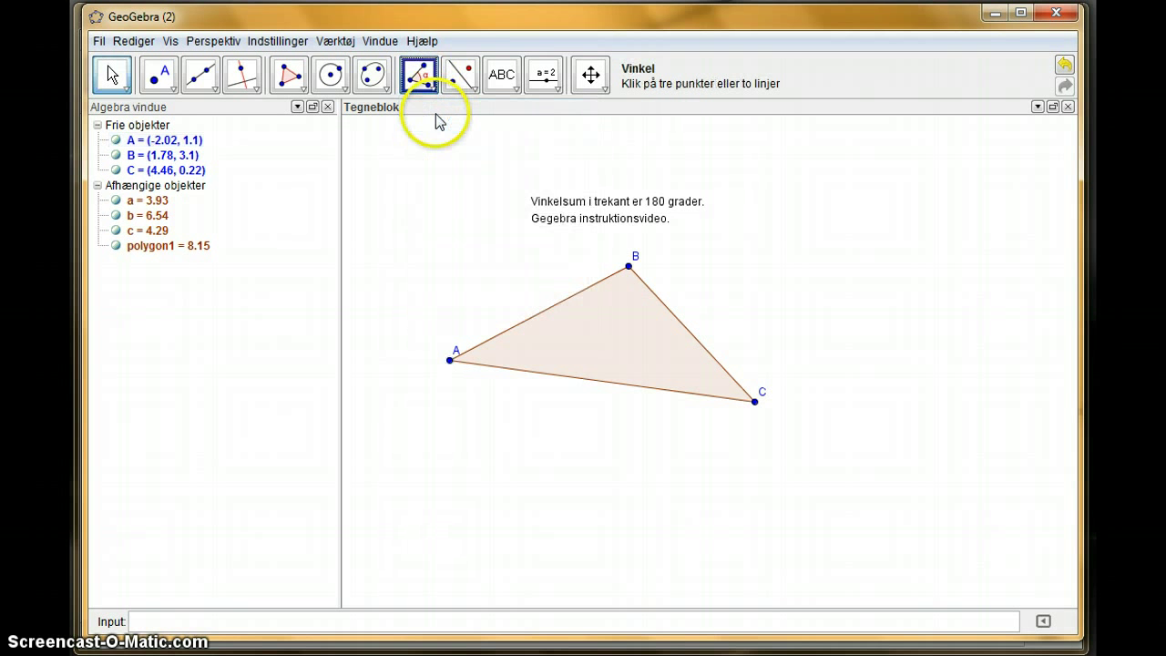
left_click(514, 375)
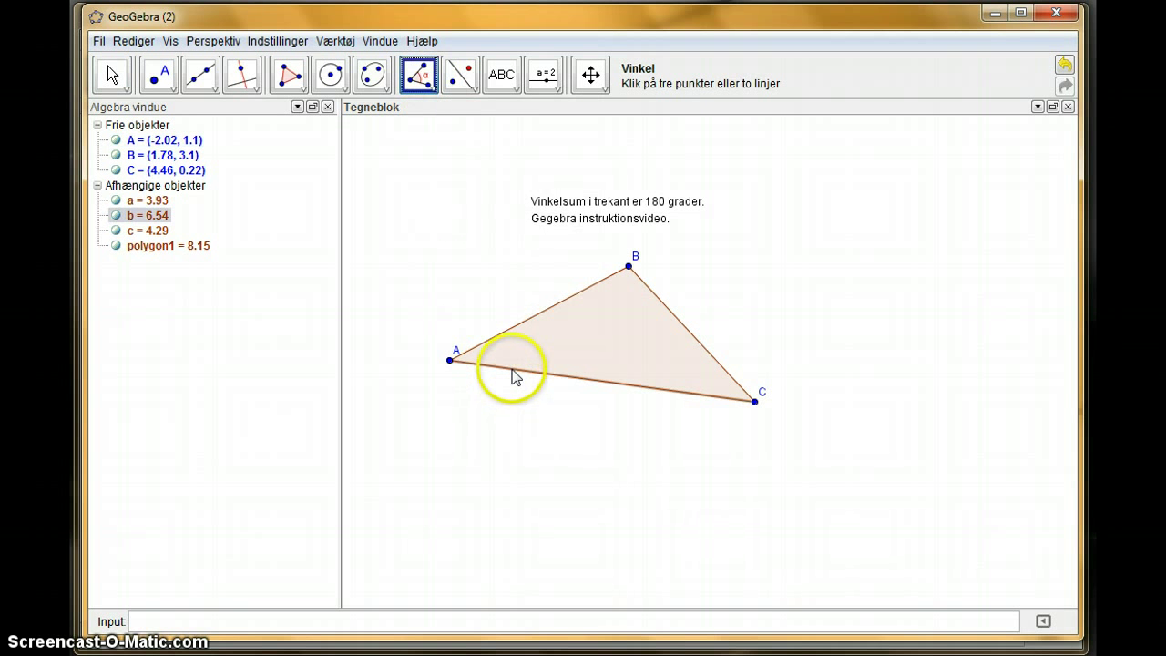
left_click(518, 323)
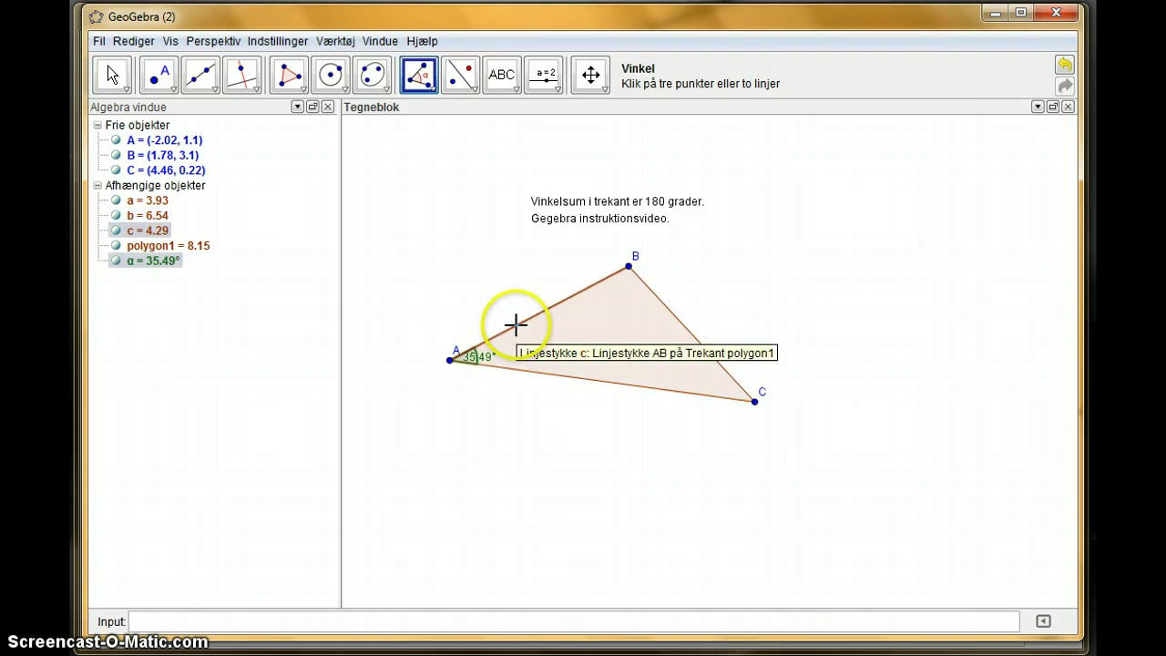
left_click(567, 303)
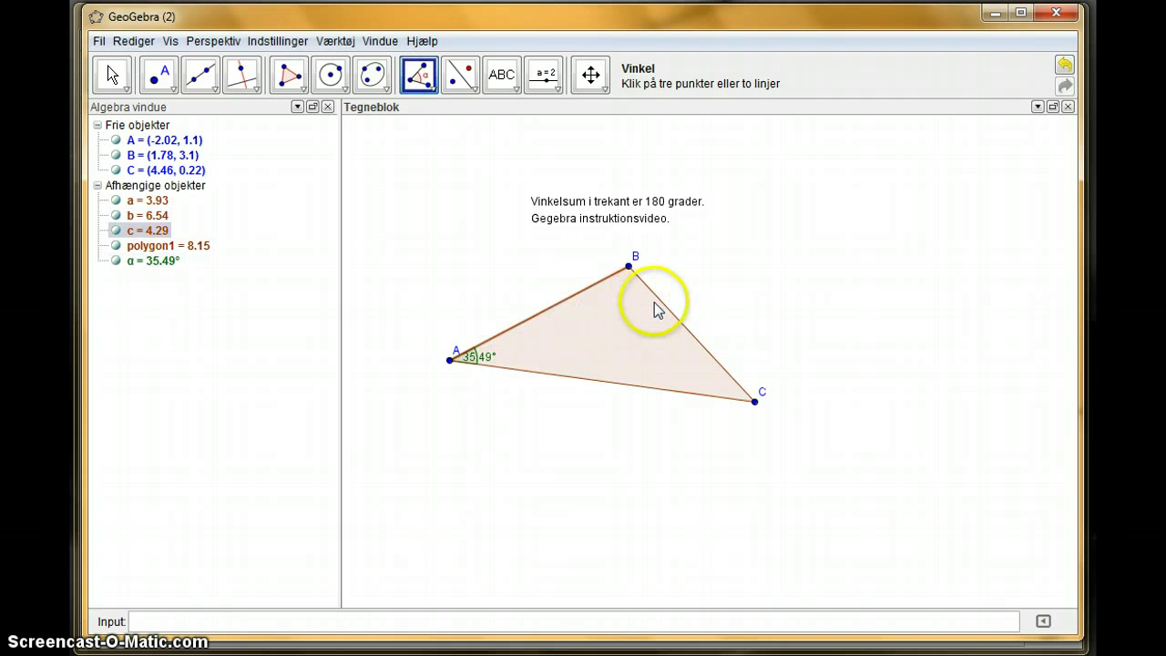
left_click(663, 305)
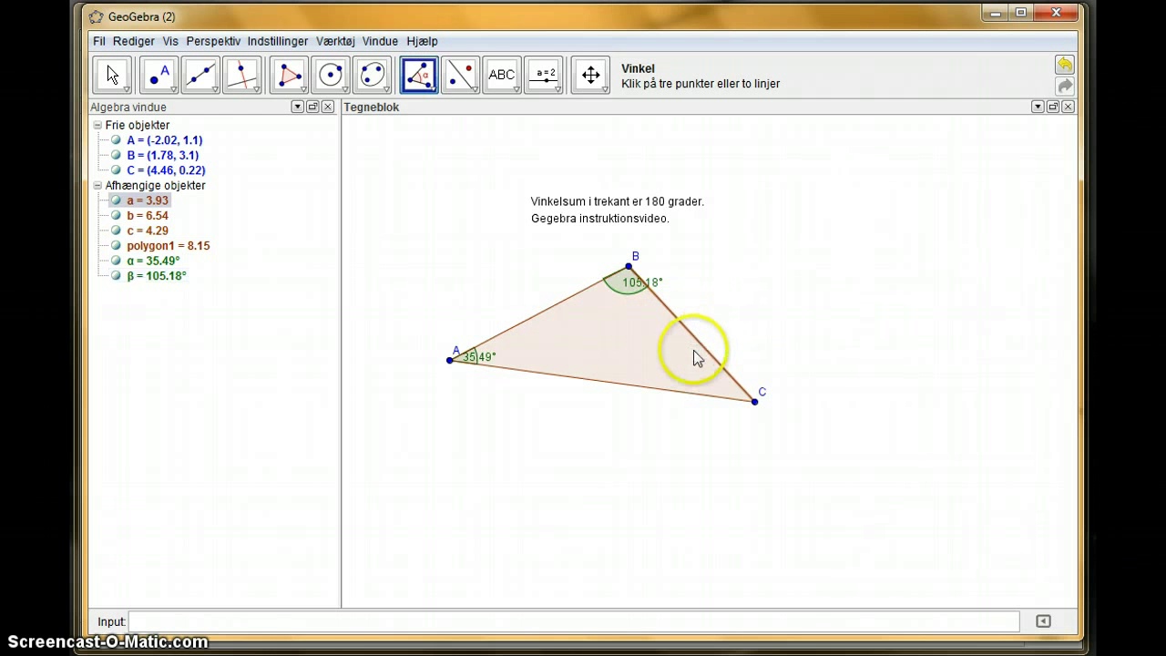
left_click(685, 389)
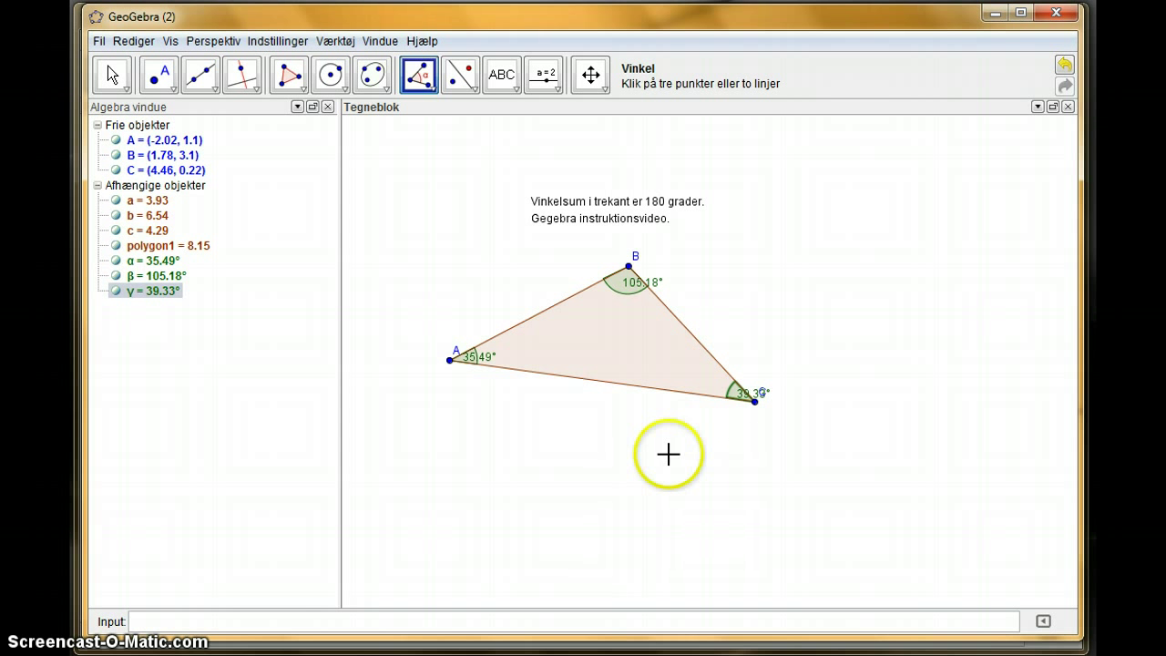
left_click(111, 75)
left_click_drag(449, 360, 455, 428)
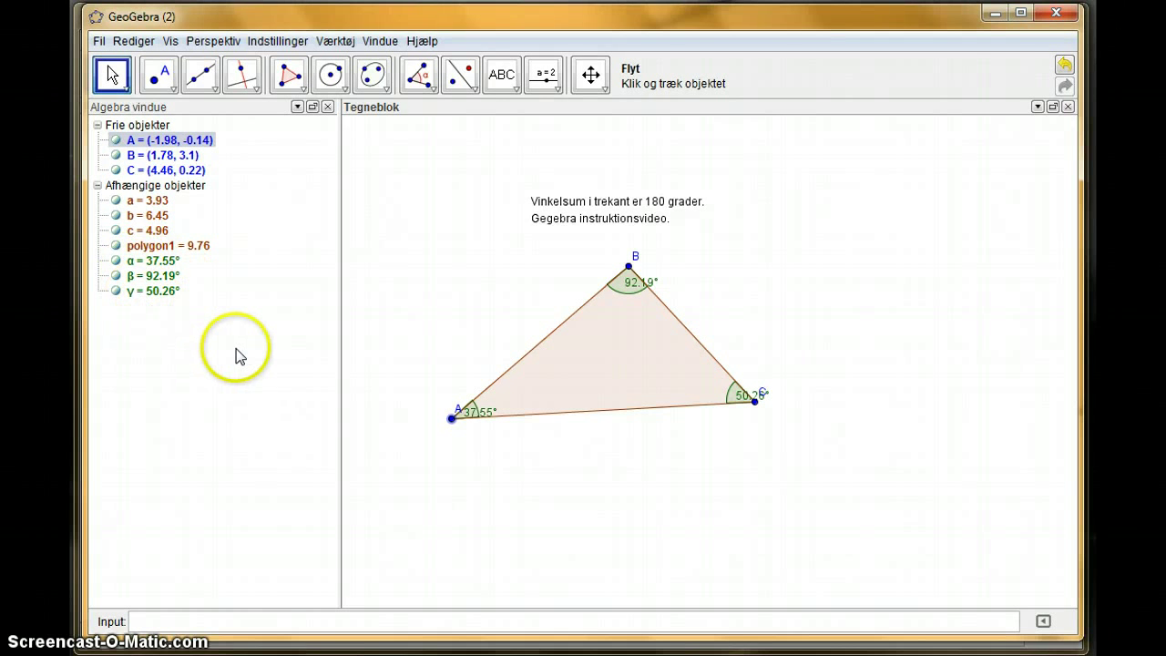
Step: Rename the angles α, β and γ as A1, B1 and C1
right_click(159, 264)
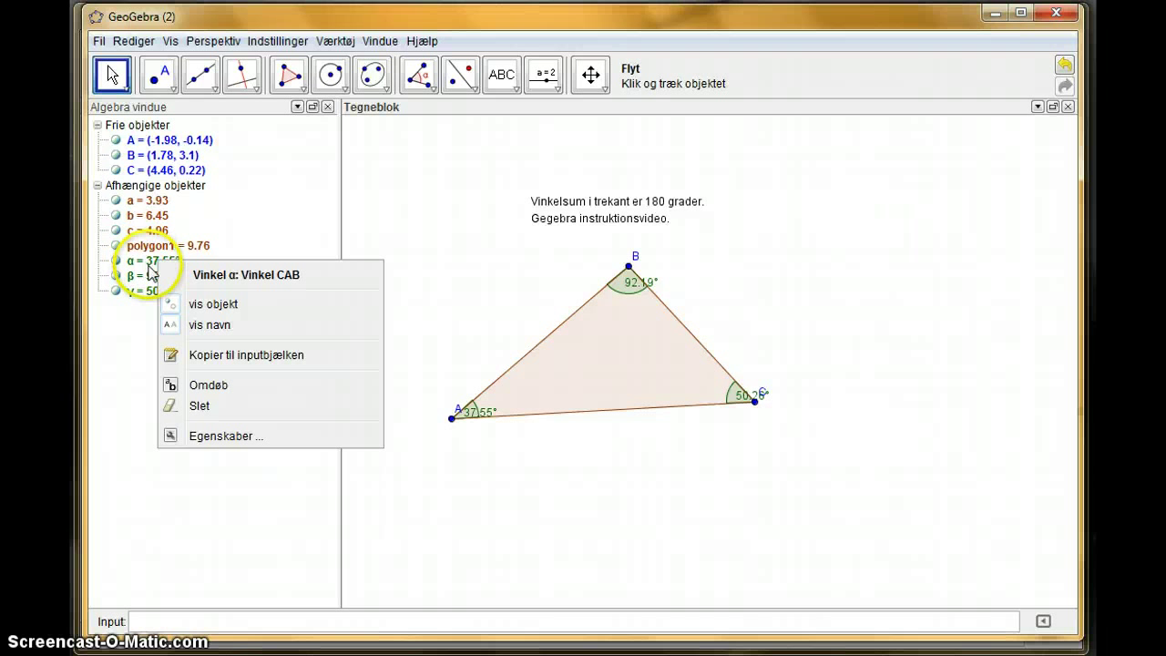
left_click(210, 384)
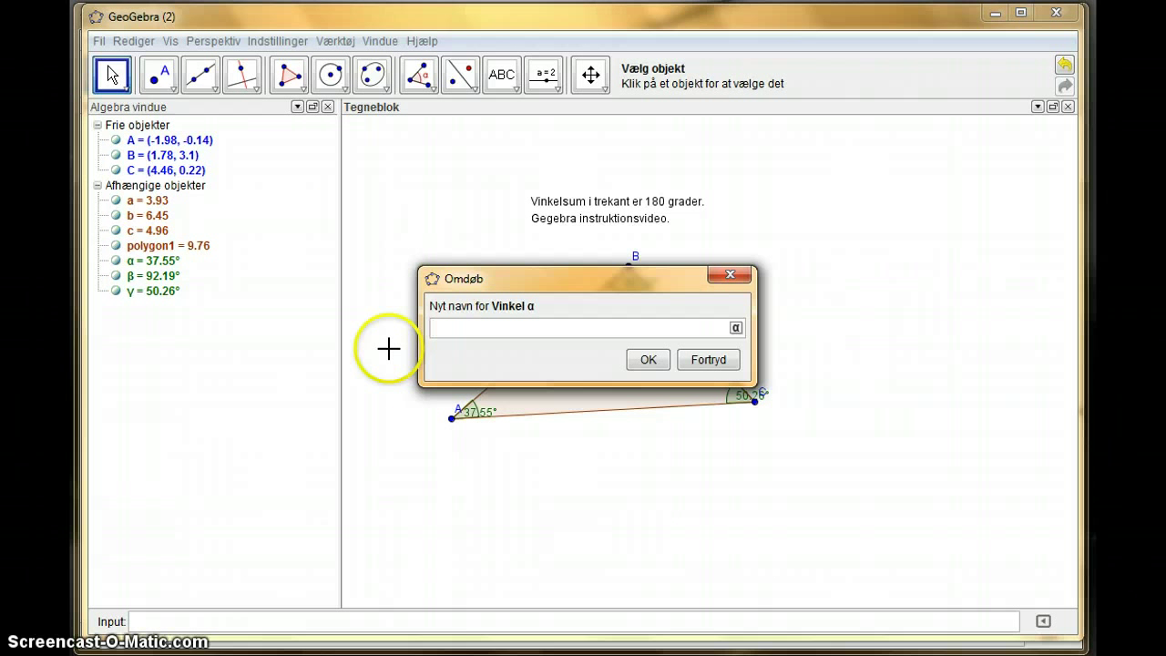
left_click(644, 360)
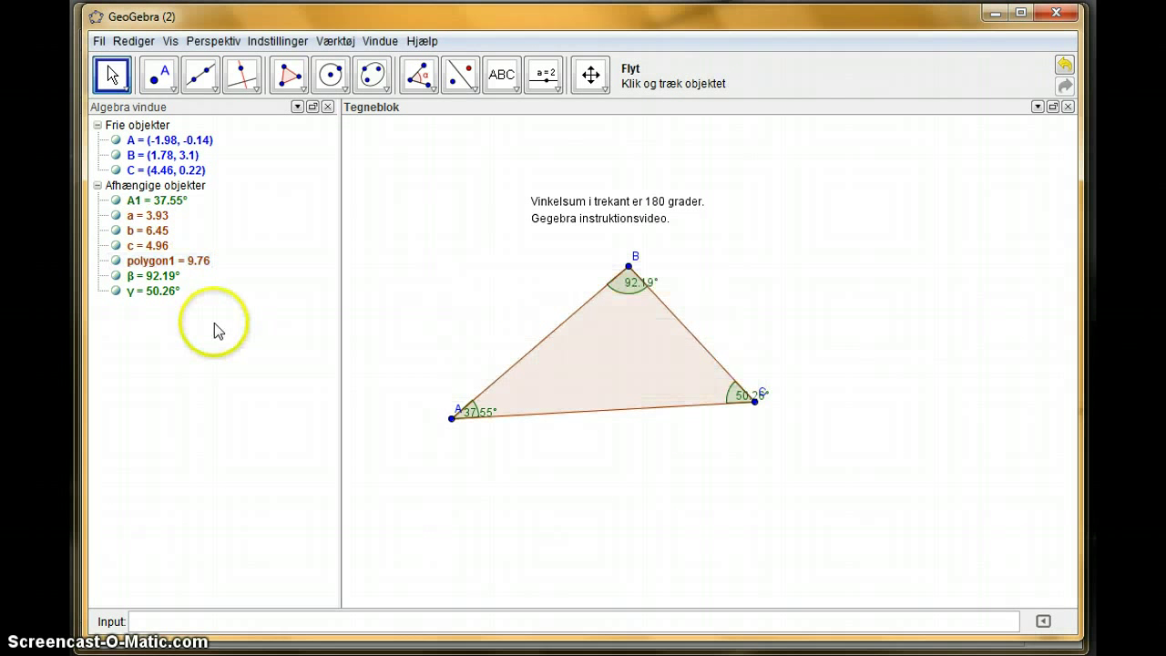
right_click(160, 275)
left_click(224, 401)
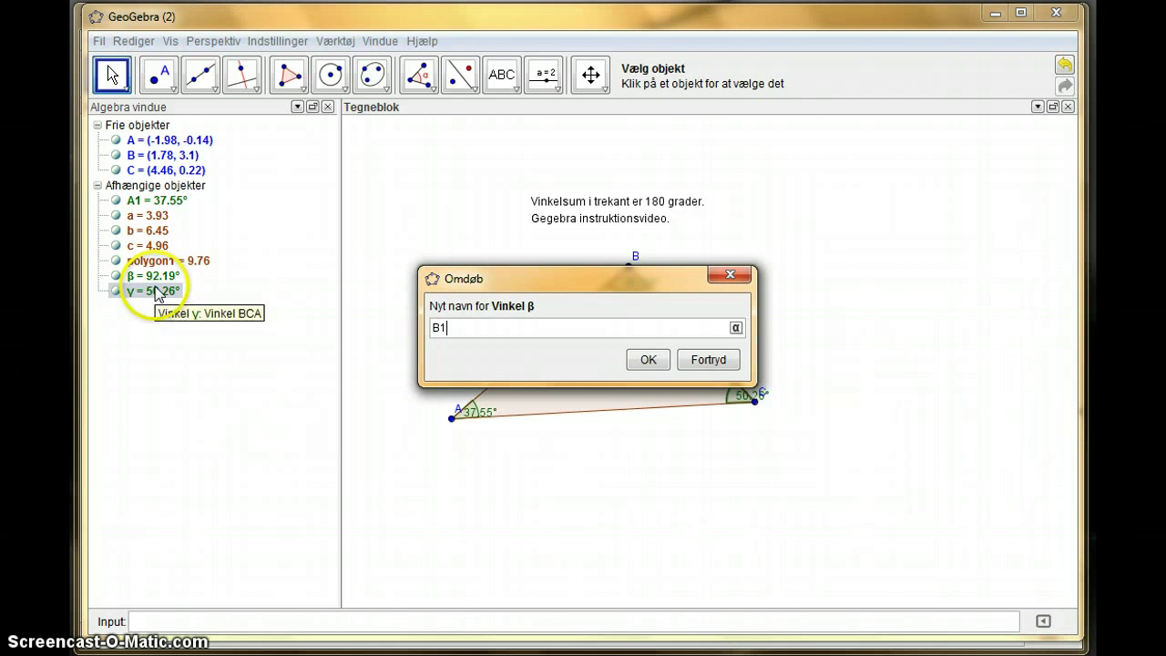
left_click(648, 359)
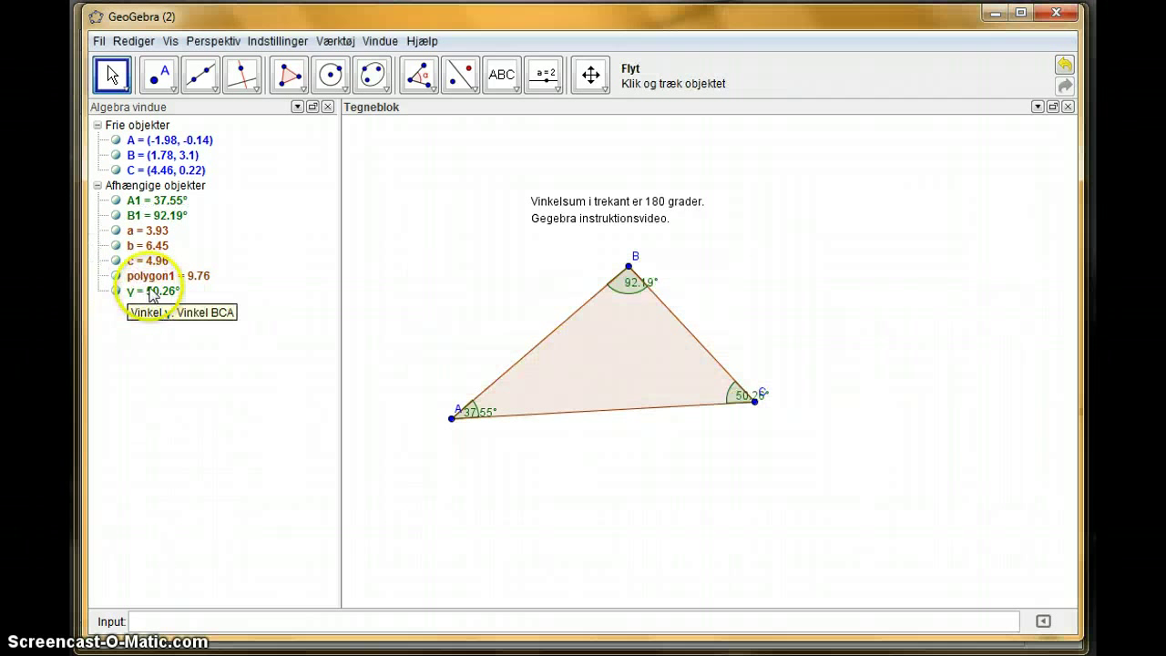
right_click(151, 292)
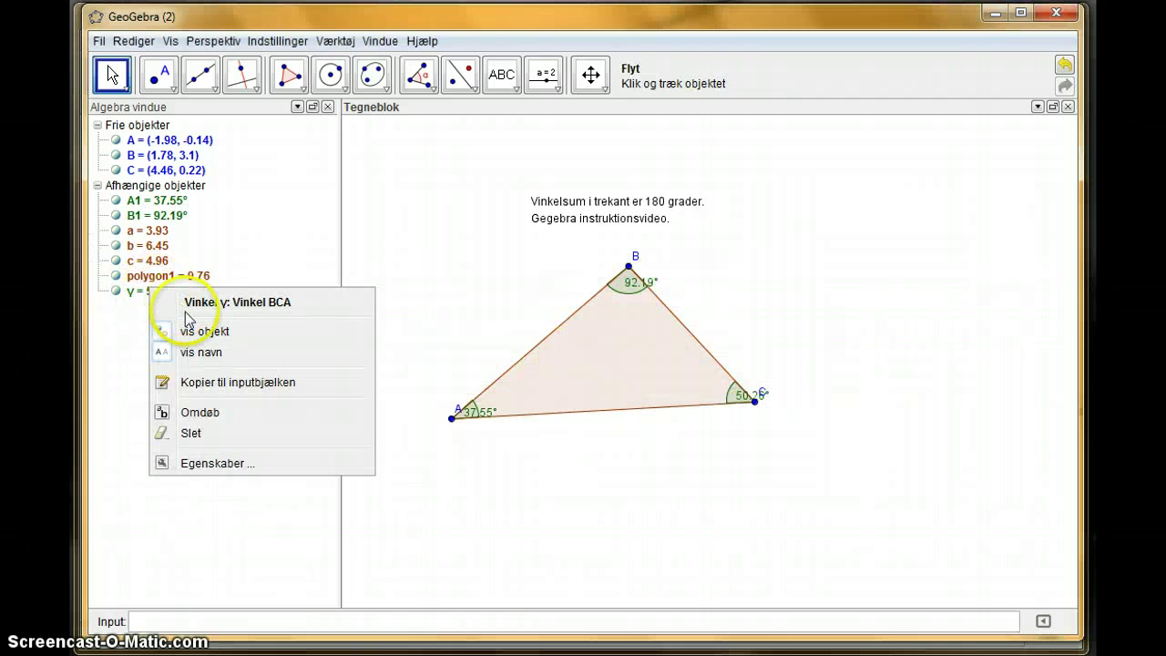
left_click(216, 413)
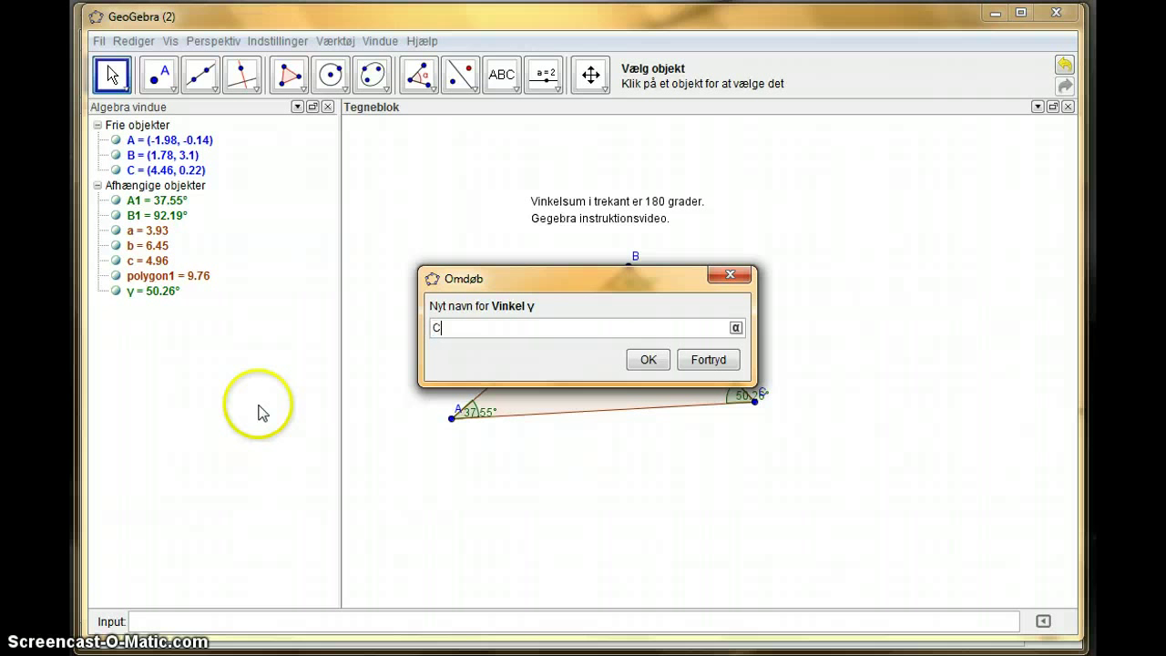
left_click(644, 359)
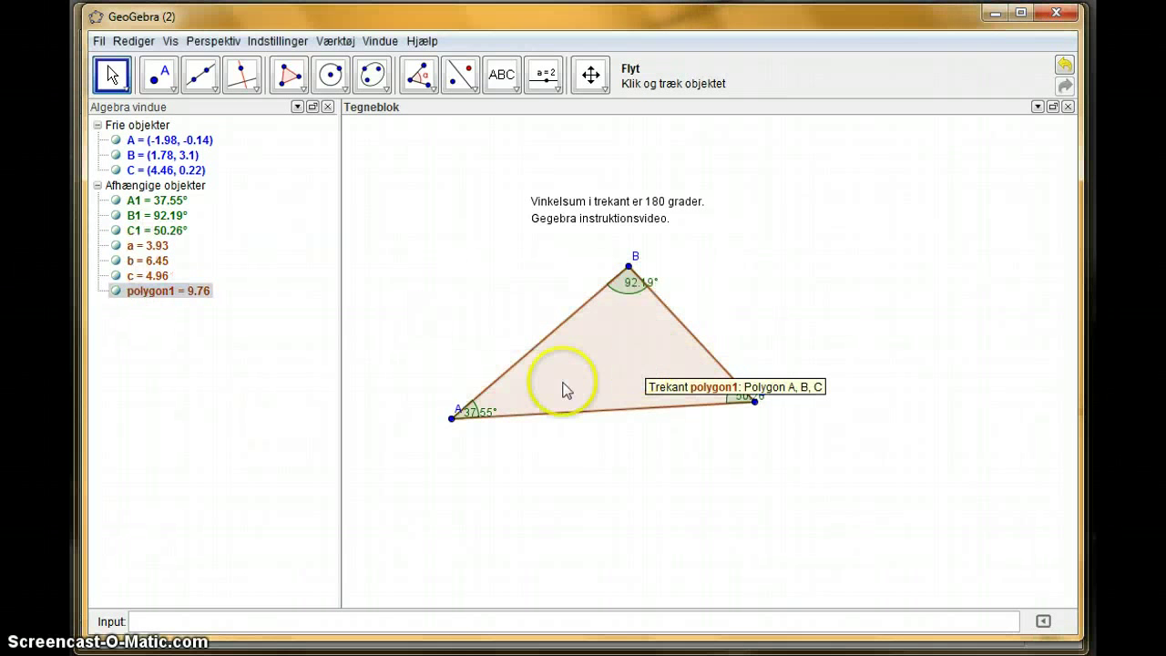
Step: Define the angle sum as vinkelsum=A1+B1+C1 and inspect the new object in the algebra list
left_click(290, 625)
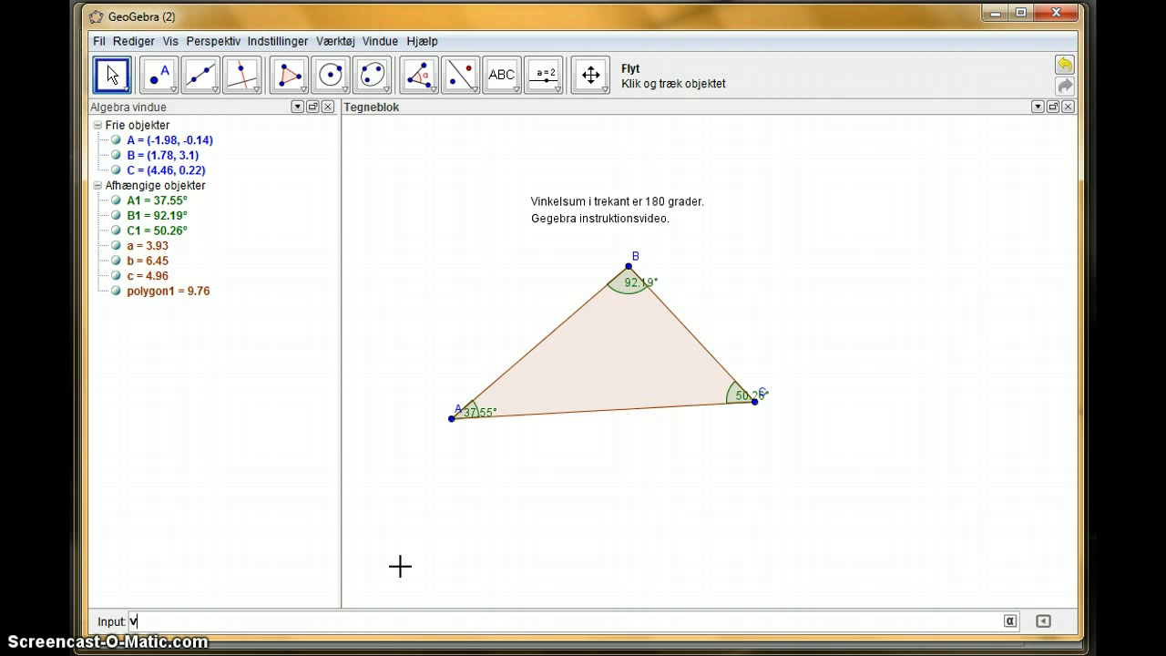
type("inkel")
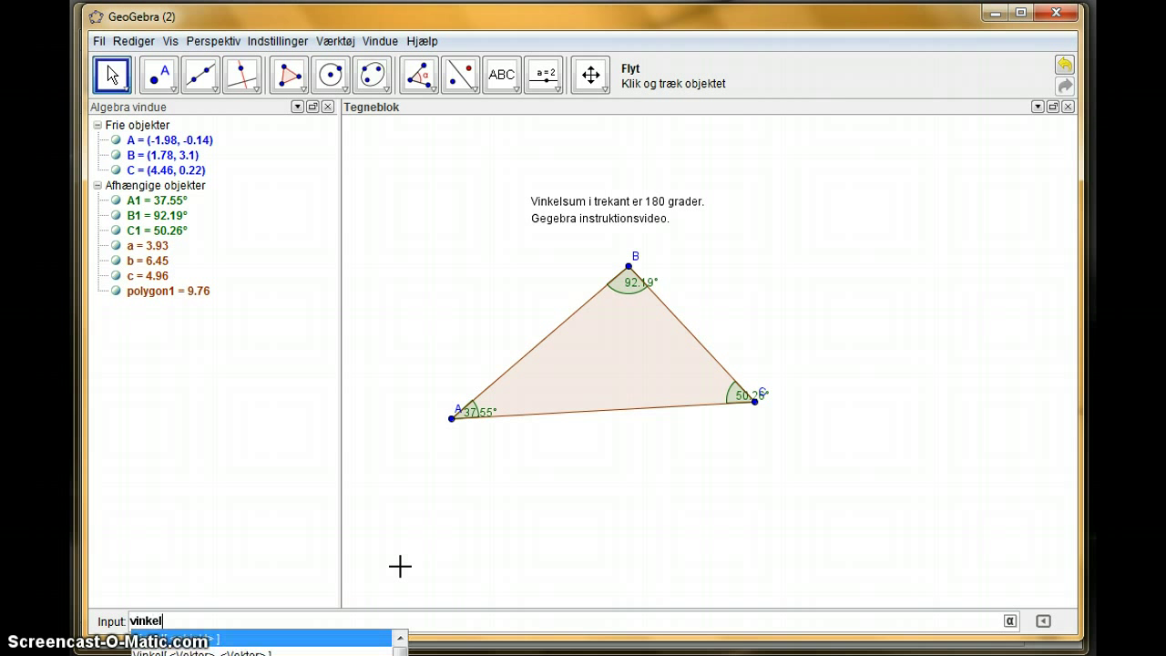
type("sum=A1+B1+C1")
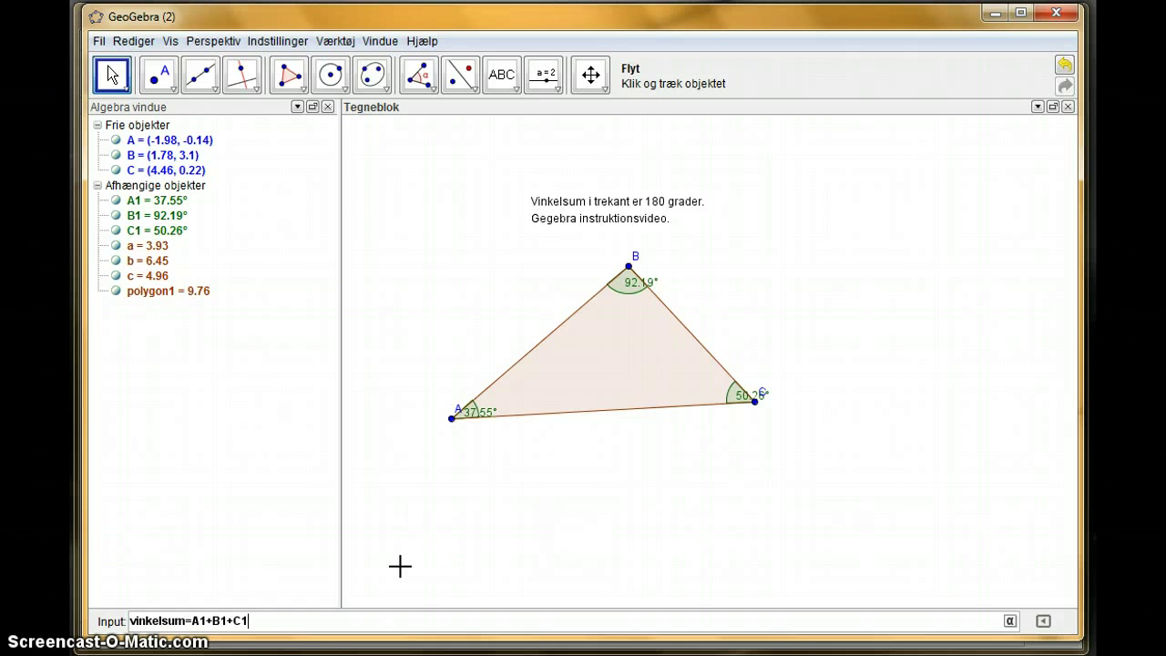
key("Return")
left_click(456, 589)
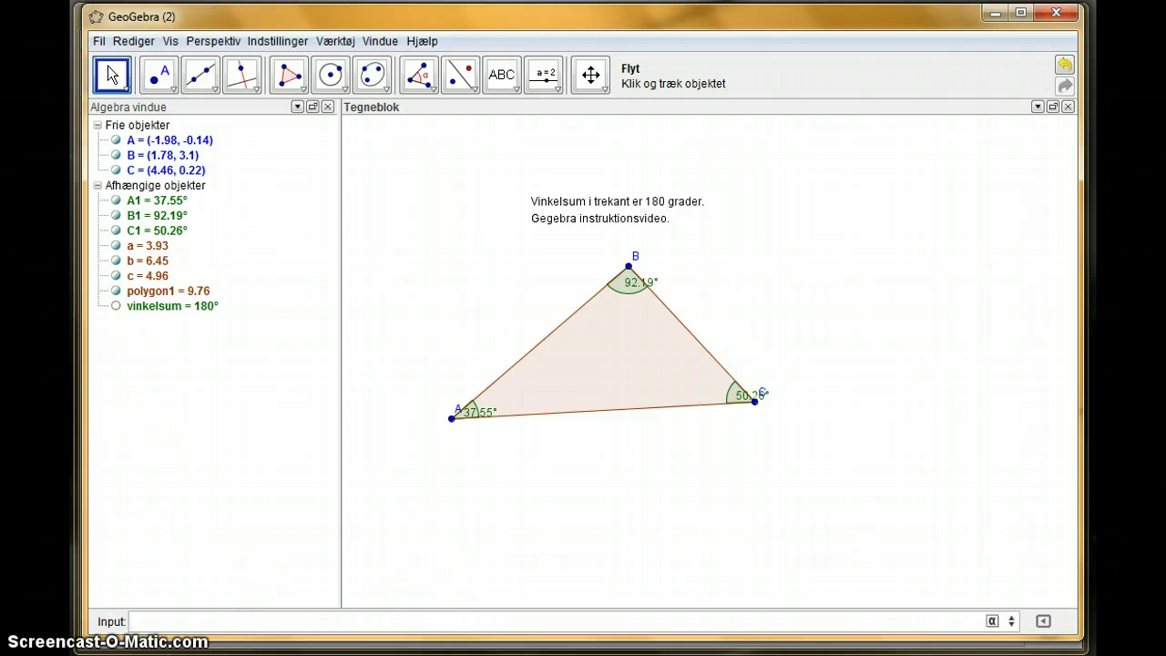
left_click(121, 294)
left_click(156, 314)
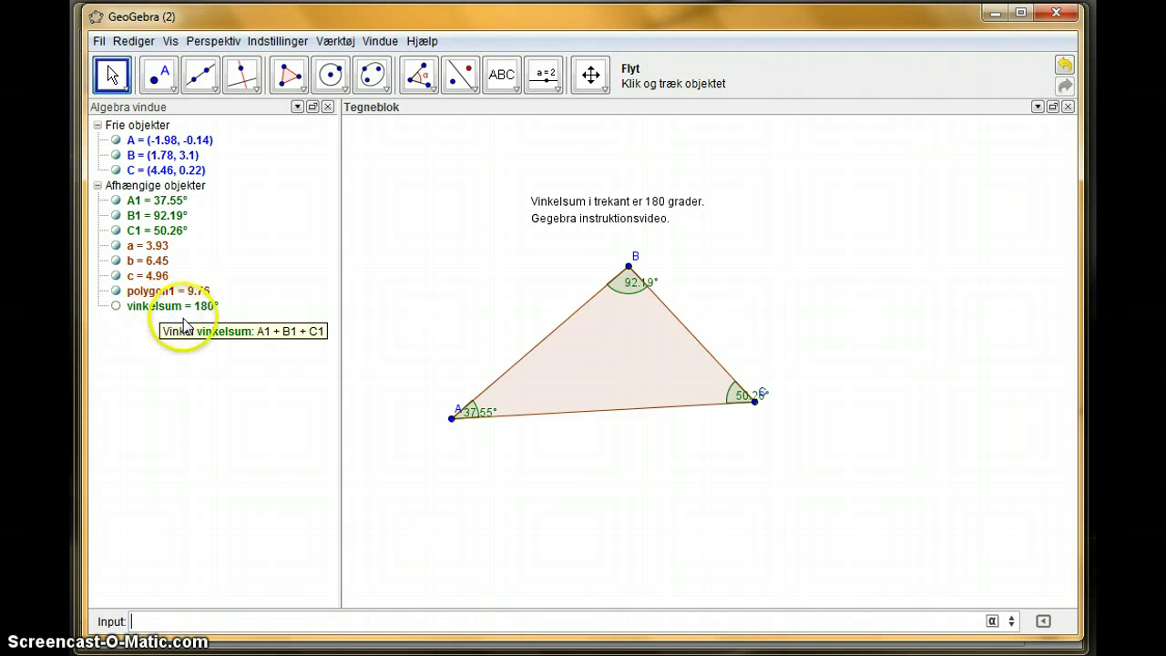
left_click(205, 308)
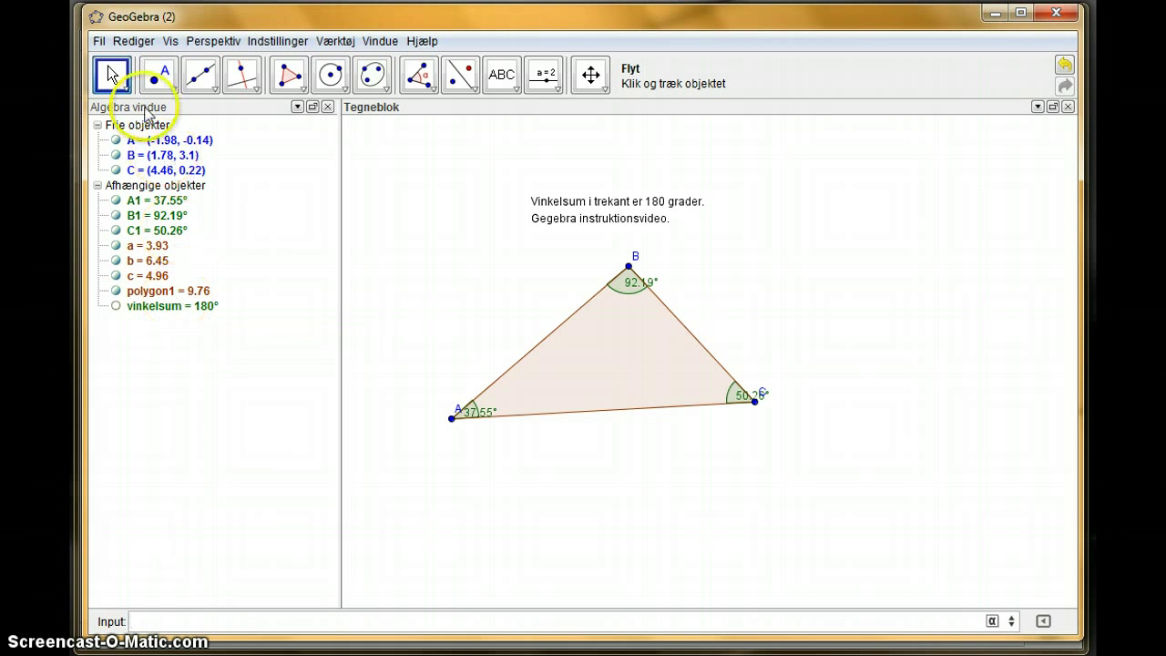
Step: Reshape the triangle by moving vertex A to about (-0.58, 0.58) and vertex C to about (4.26, 0.76)
left_click(104, 72)
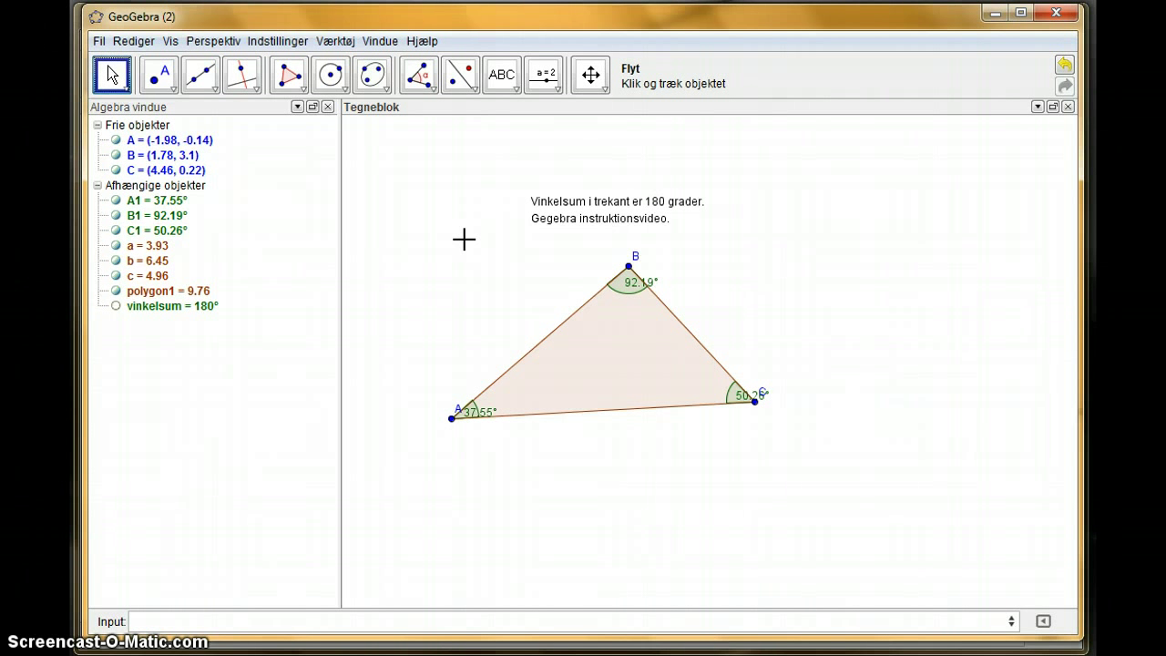
left_click(452, 418)
left_click_drag(452, 420, 534, 385)
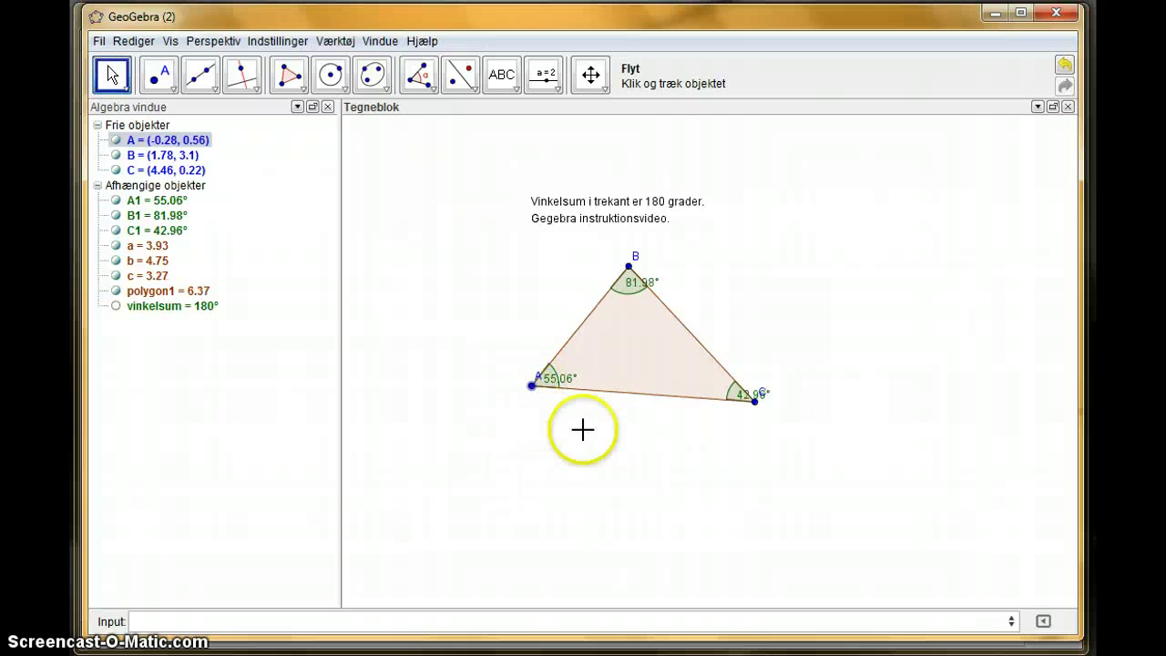
mouse_move(774, 390)
left_mouse_down()
mouse_move(852, 271)
mouse_move(793, 279)
mouse_move(749, 329)
mouse_move(739, 386)
mouse_move(779, 407)
mouse_move(735, 382)
mouse_move(753, 385)
left_mouse_up()
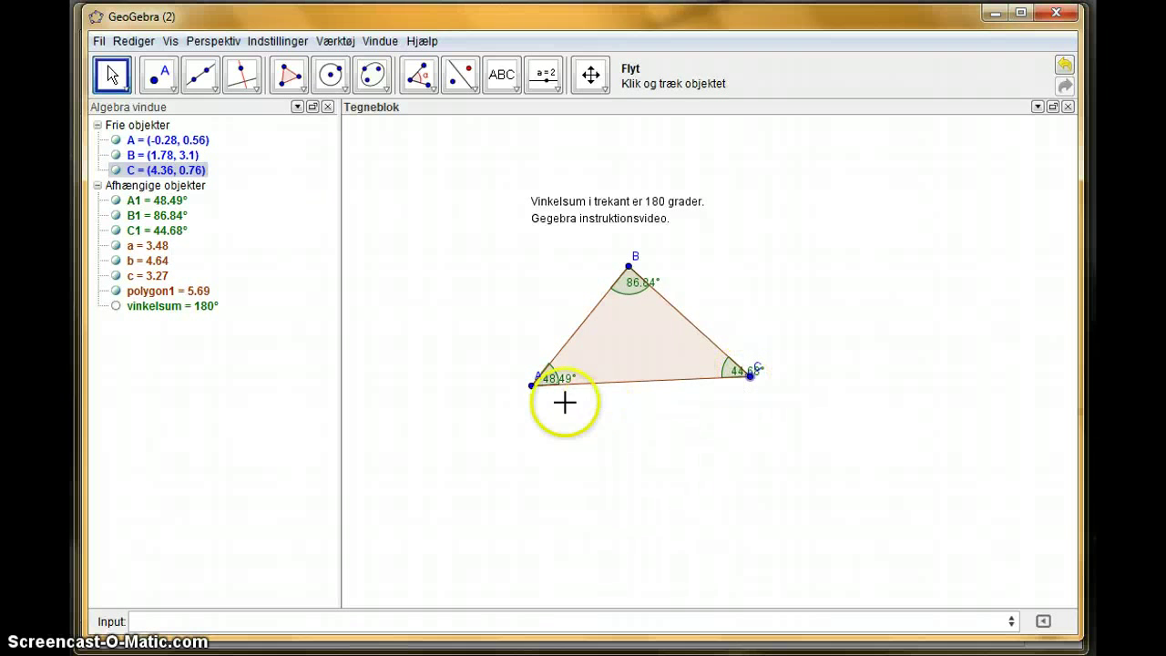
mouse_move(533, 384)
left_mouse_down()
mouse_move(515, 374)
mouse_move(519, 393)
left_mouse_up()
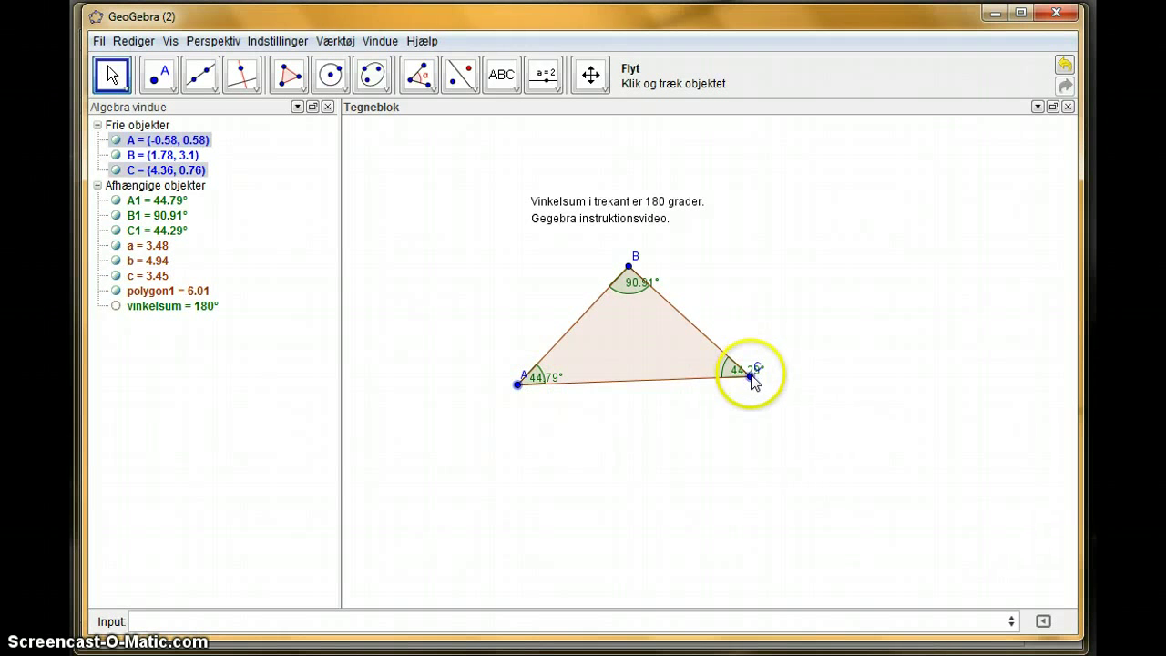
left_click_drag(752, 377, 745, 381)
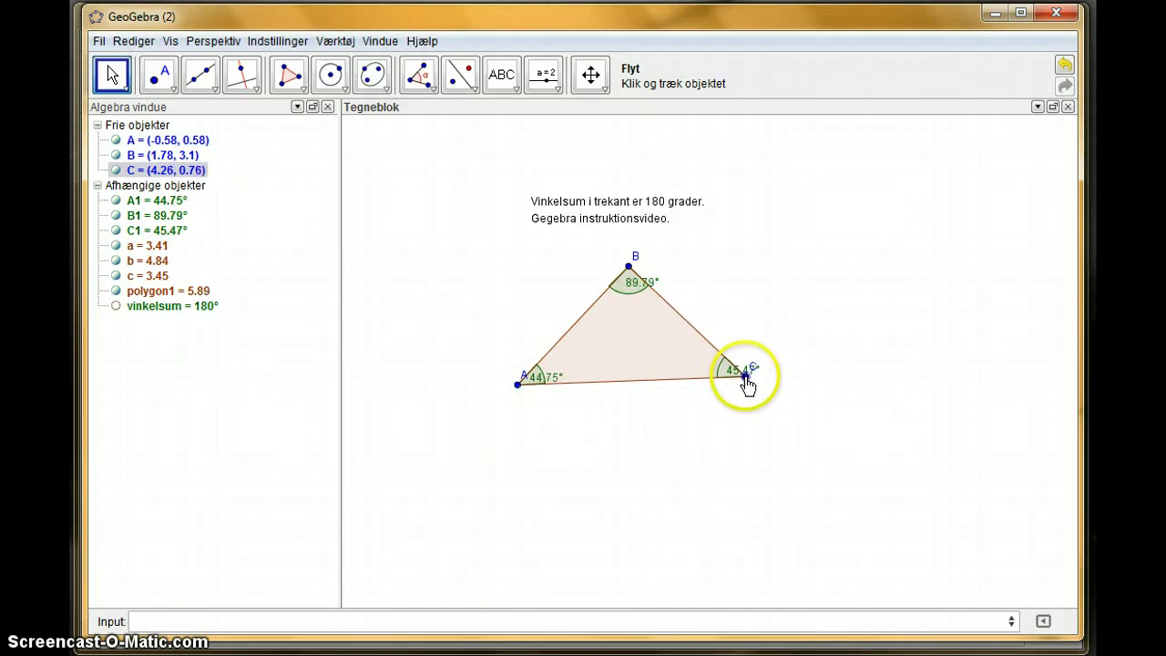